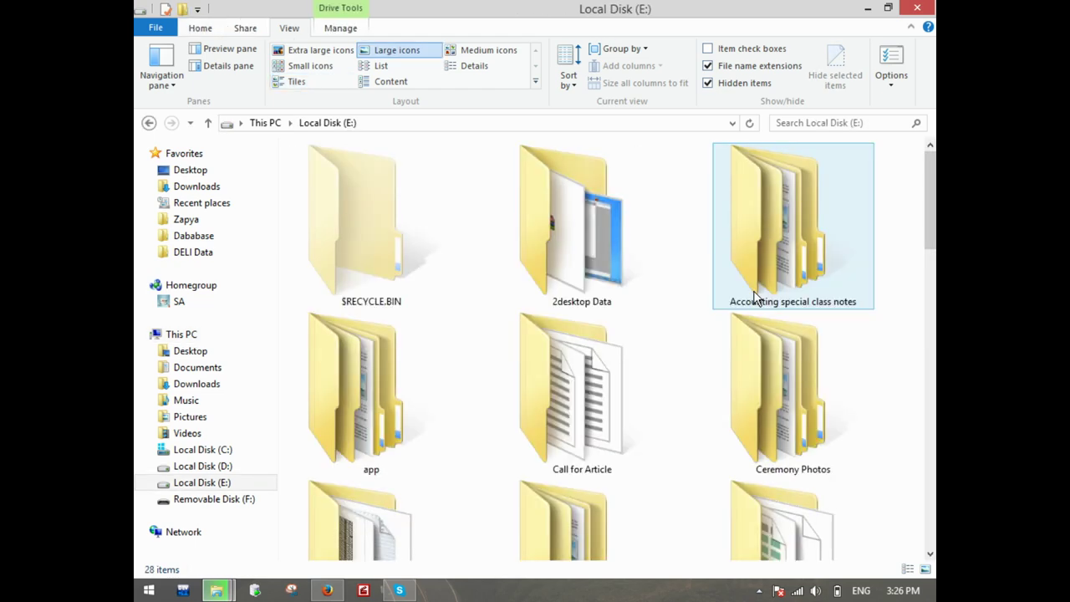
Step: Open the songs movies folder inside 2desktop Data and turn off the "Display file icon on thumbnails" folder option
double_click(585, 233)
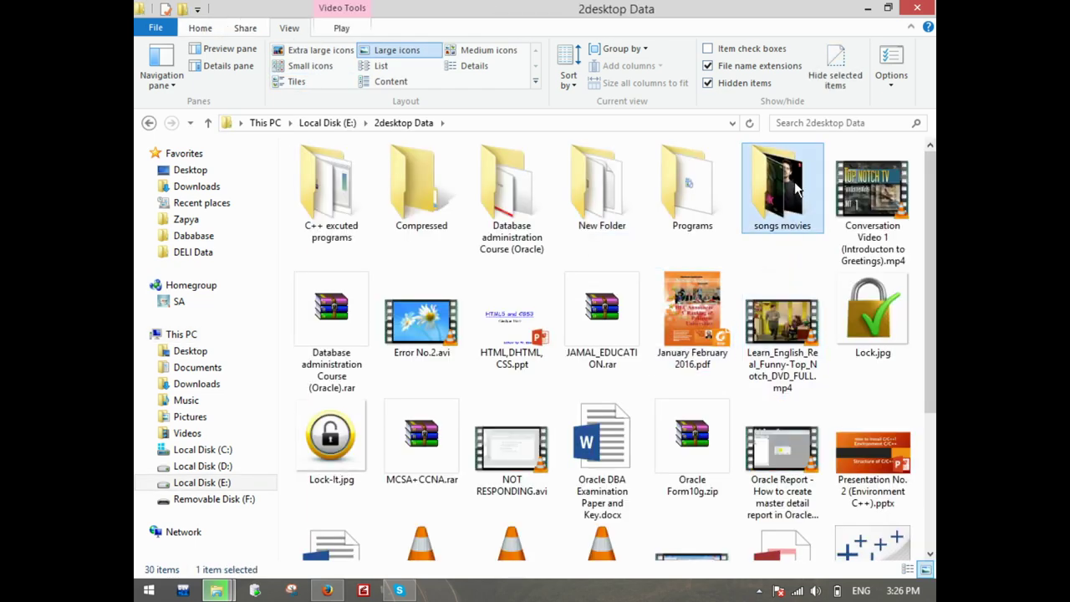
double_click(781, 185)
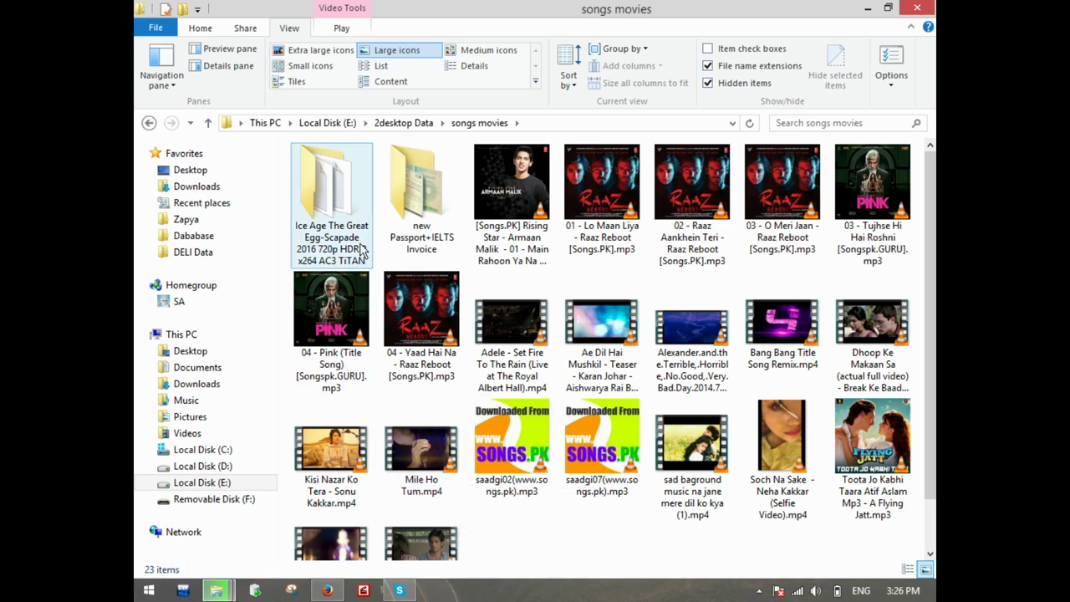
click(892, 76)
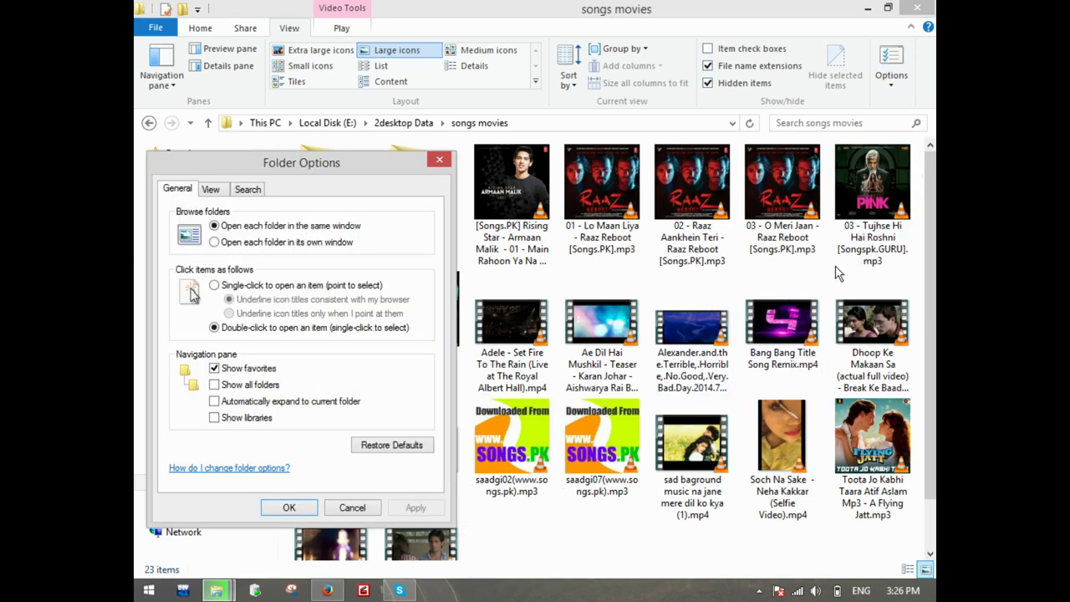
click(220, 189)
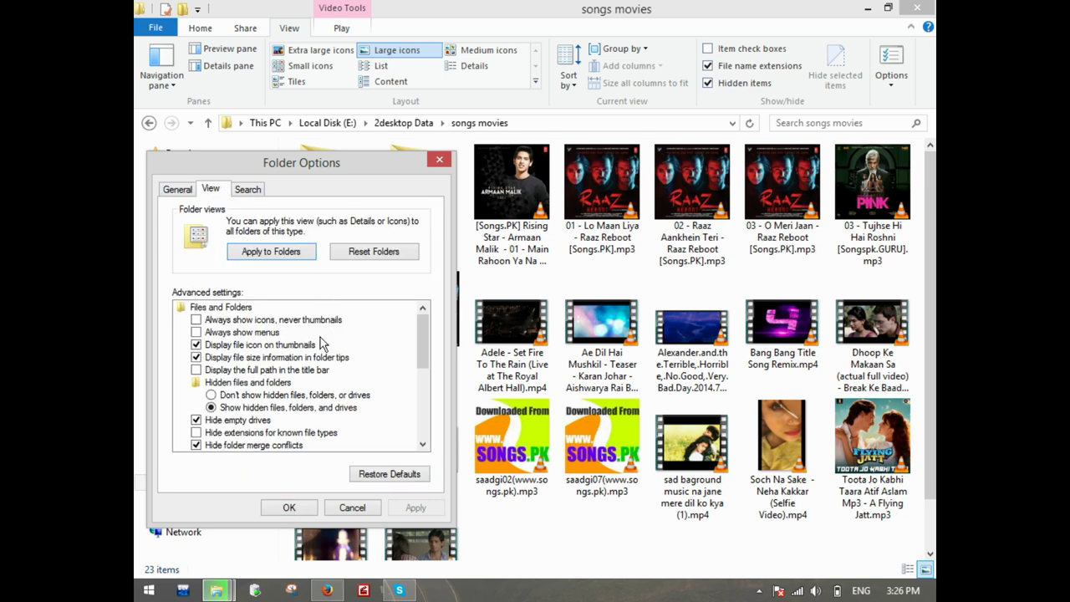
click(251, 345)
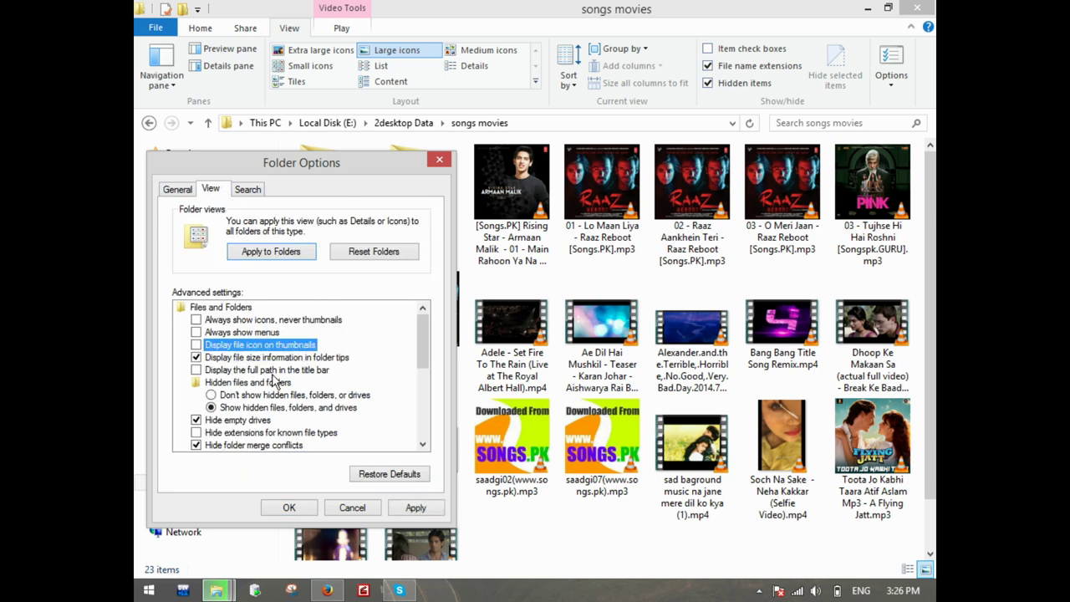
click(284, 509)
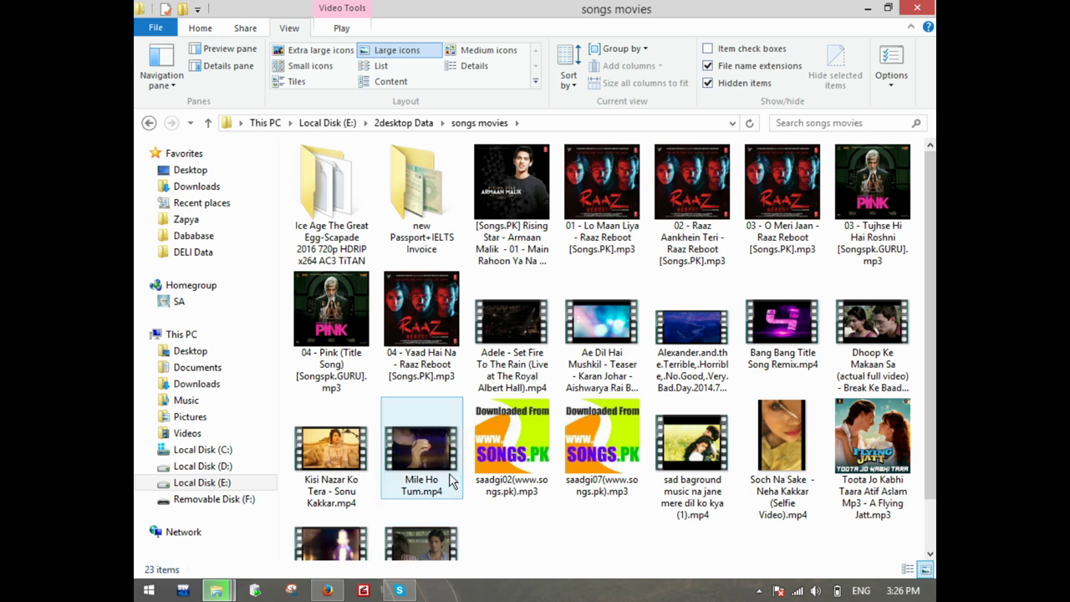
mouse_move(452, 481)
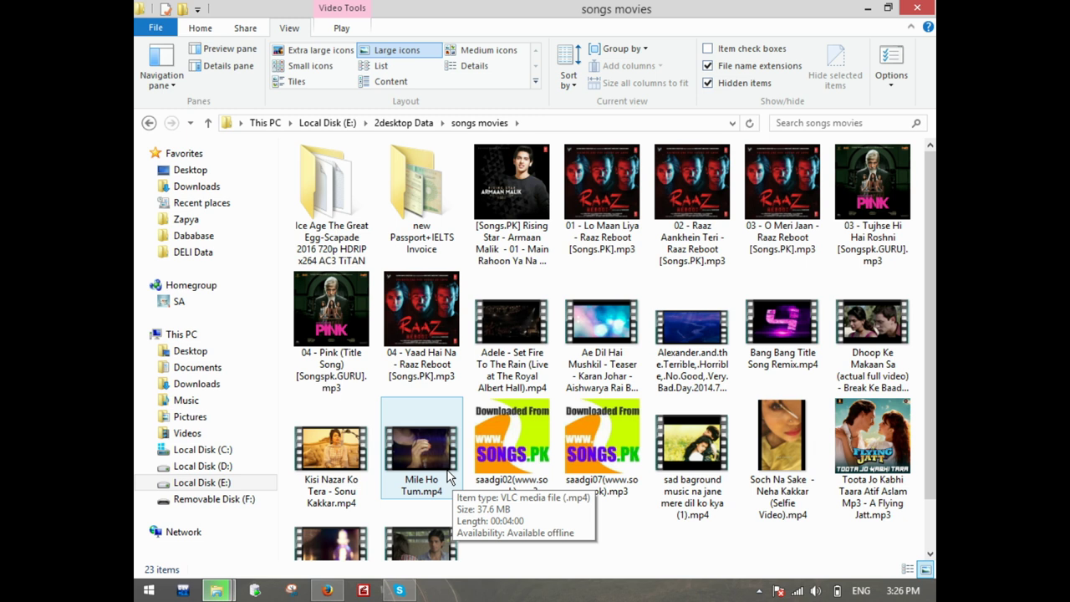
Step: Turn the "Display file icon on thumbnails" folder option back on
click(892, 54)
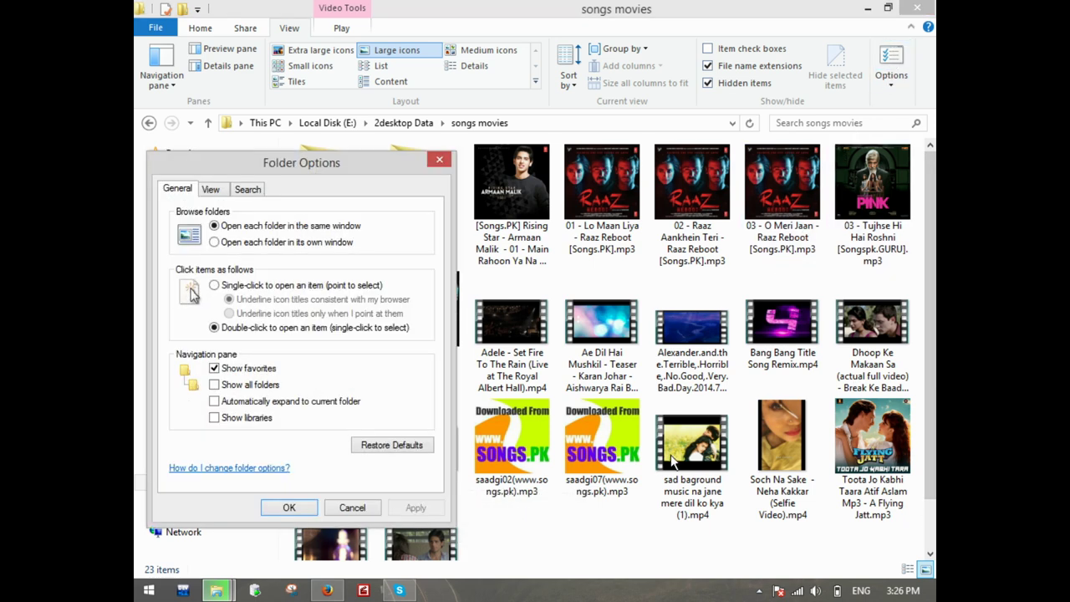
click(211, 190)
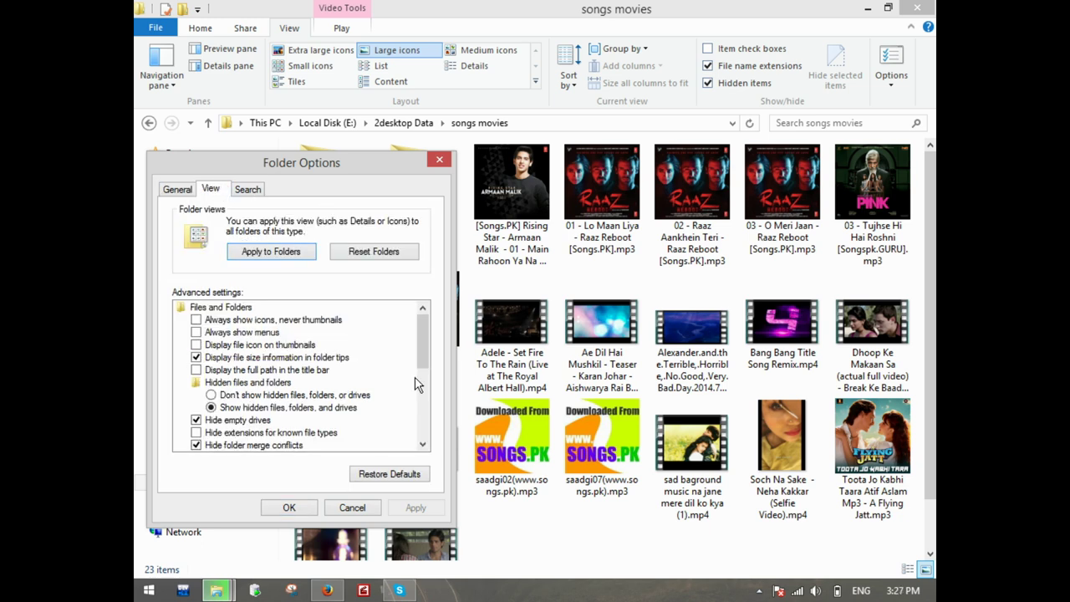
click(226, 345)
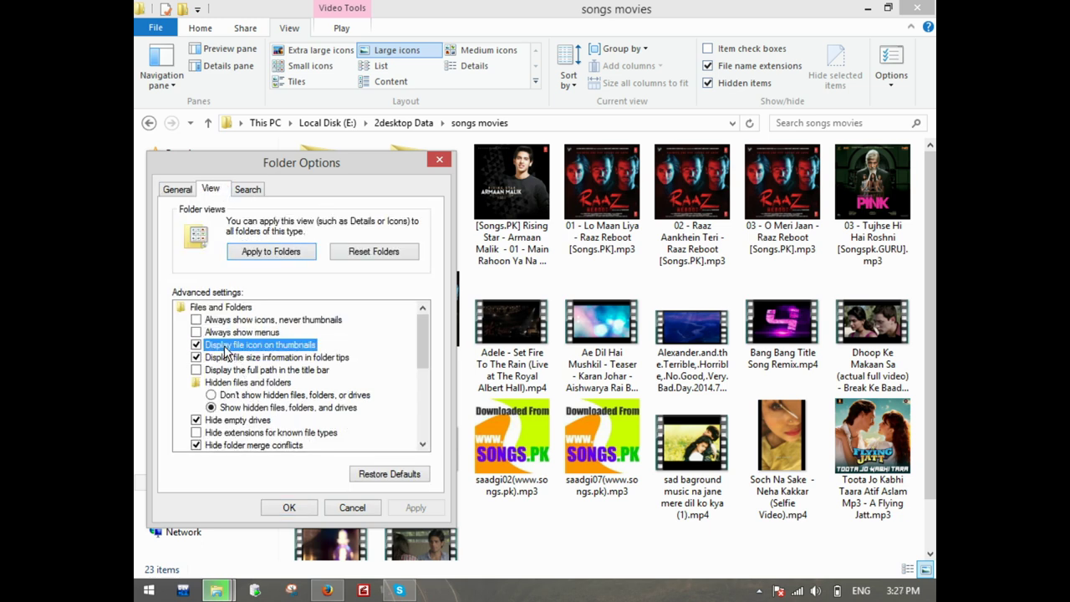
click(289, 508)
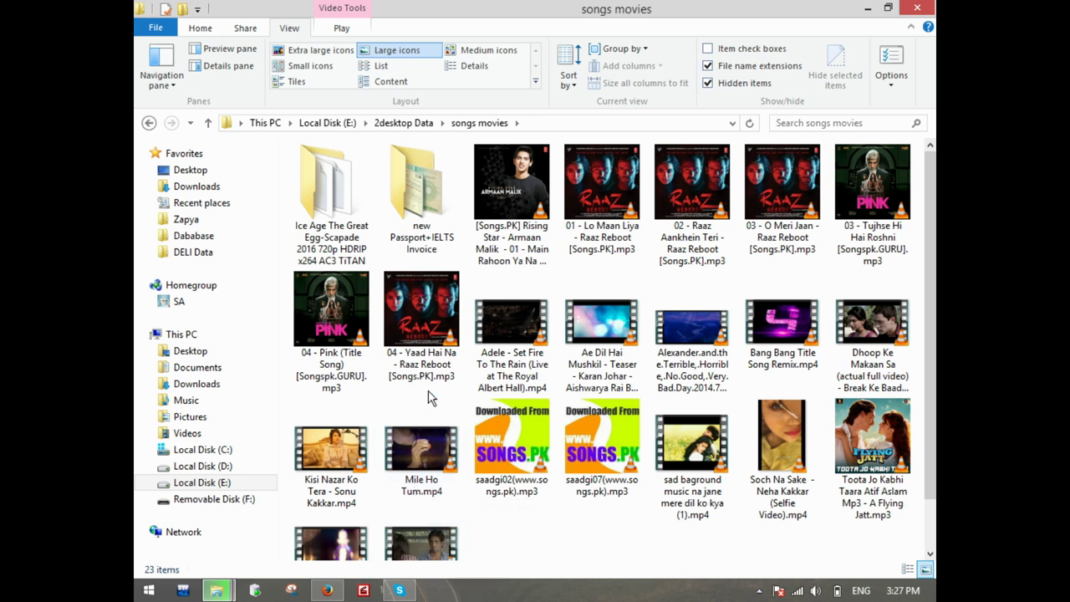
Step: Play the "04 - Pink (Title Song)" MP3 in VLC media player, and close the player to return to the desktop
click(337, 309)
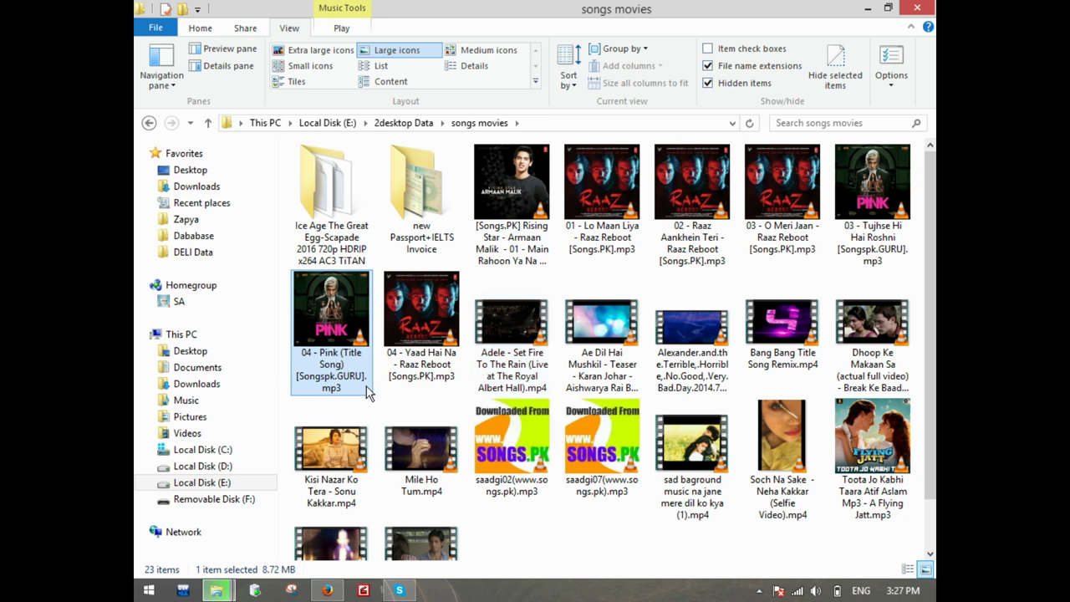
mouse_move(368, 394)
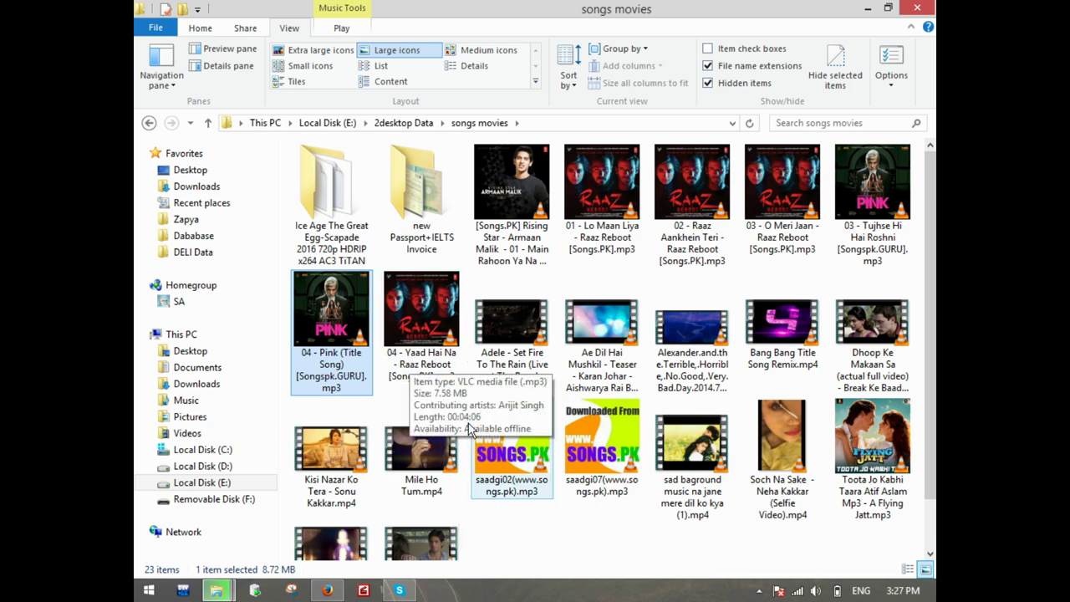
key(super+d)
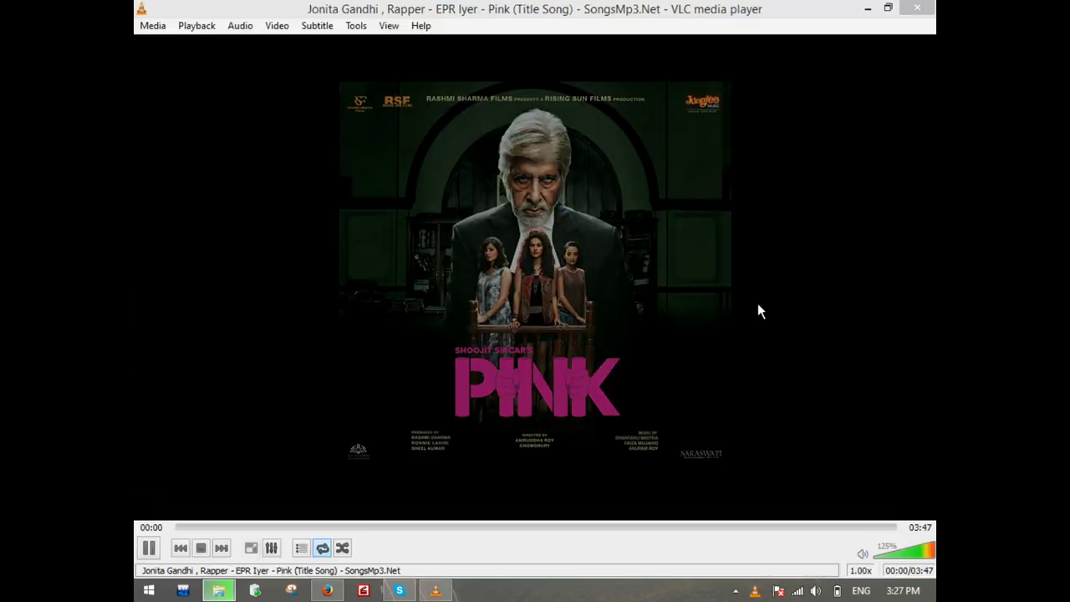
click(915, 8)
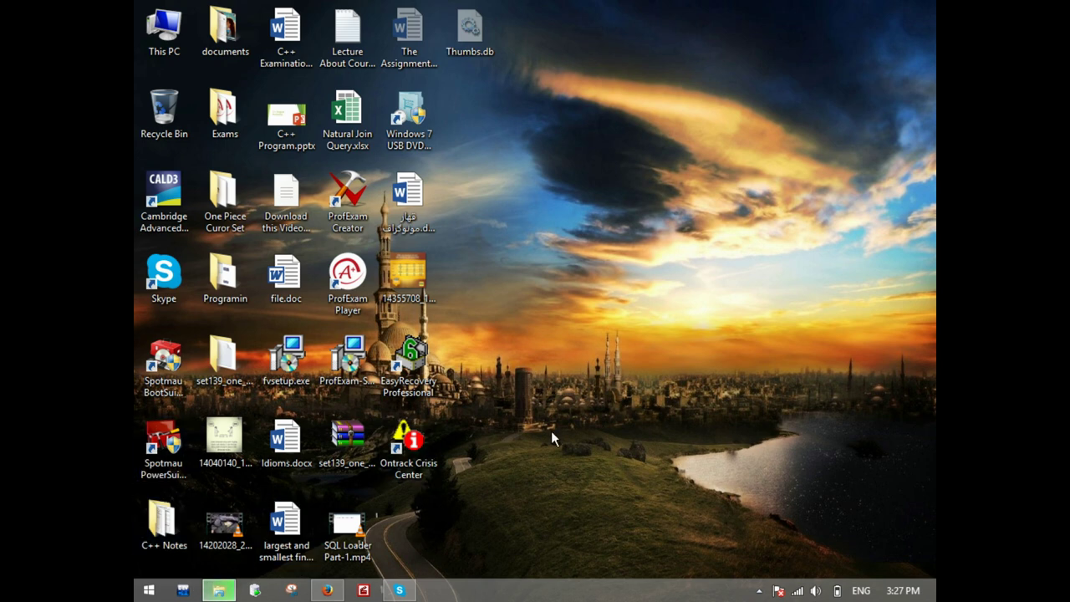
Step: Review the advanced view settings in Folder Options from This PC without changing them, and open Local Disk (D:)
double_click(166, 37)
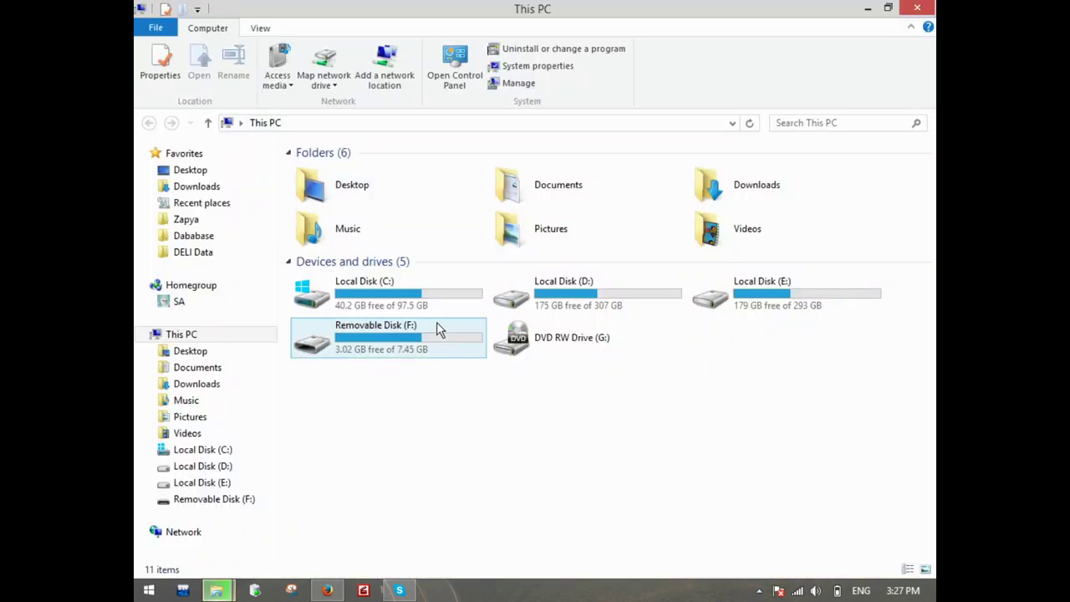
click(260, 31)
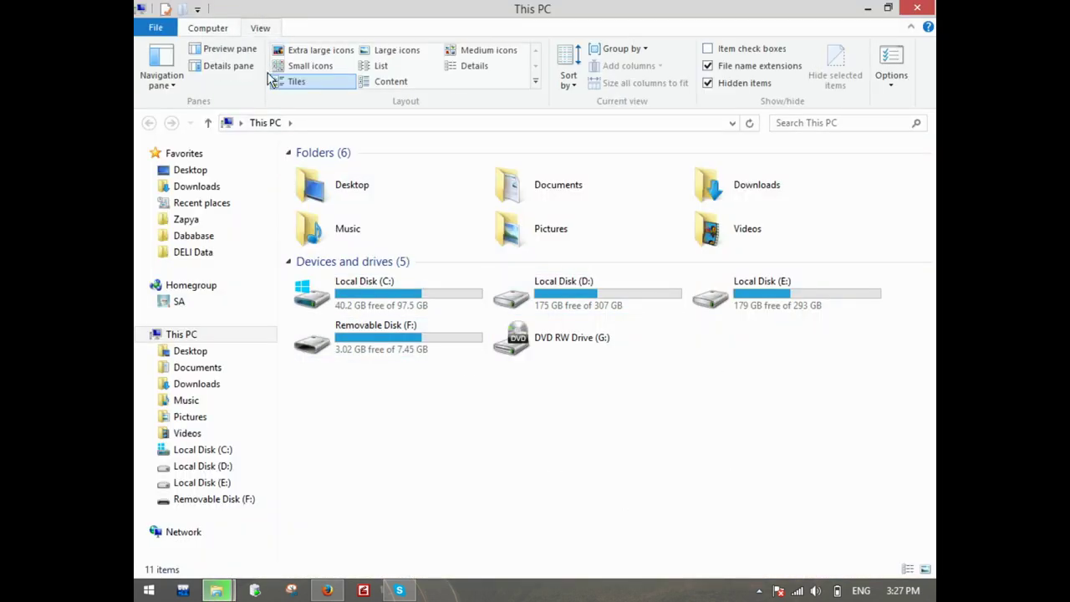
click(890, 66)
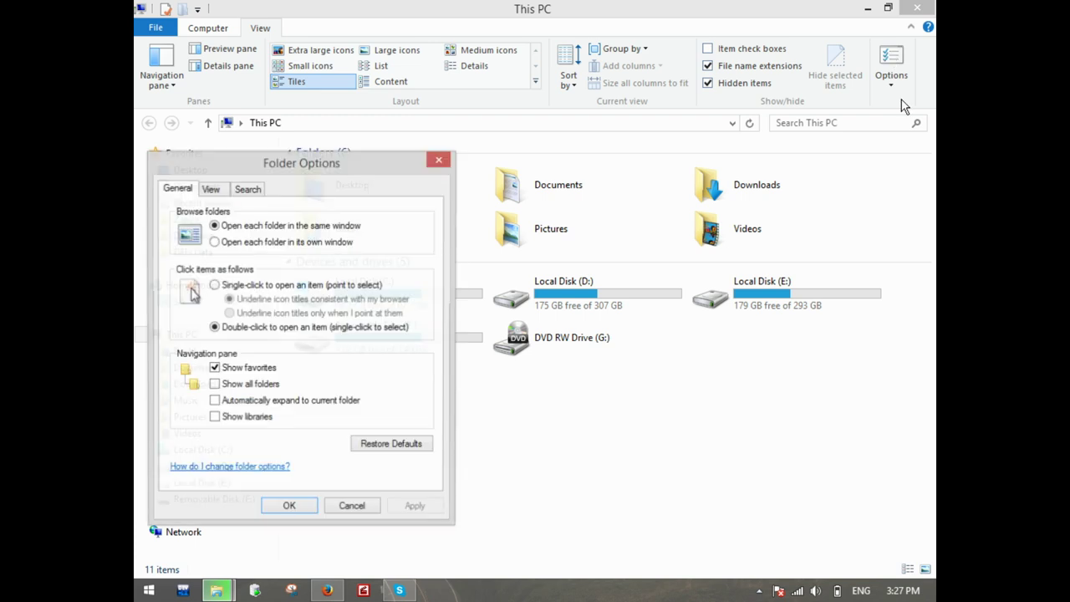
click(212, 191)
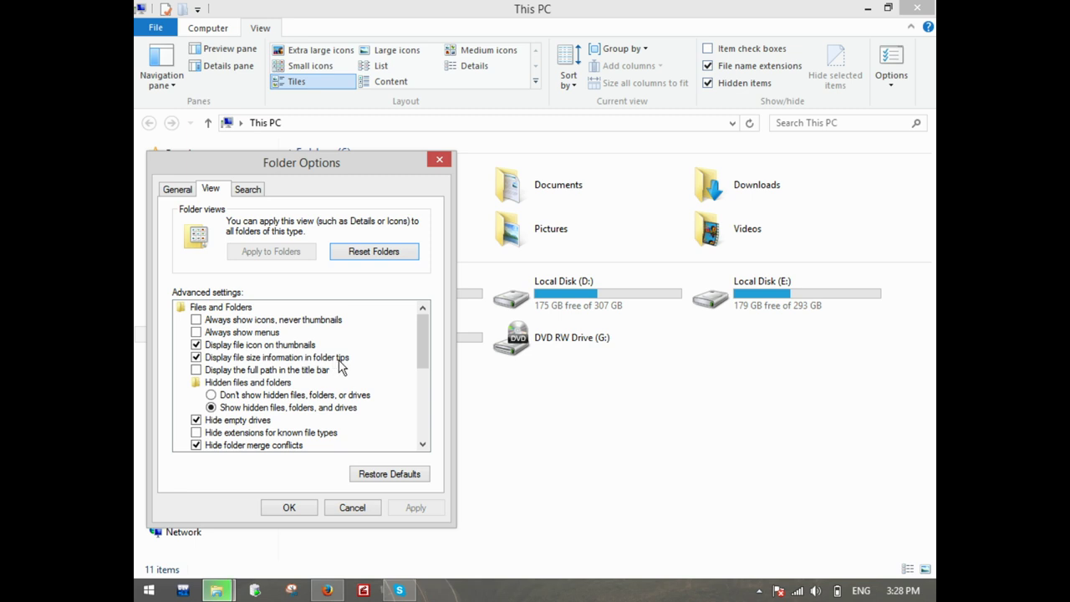
click(345, 507)
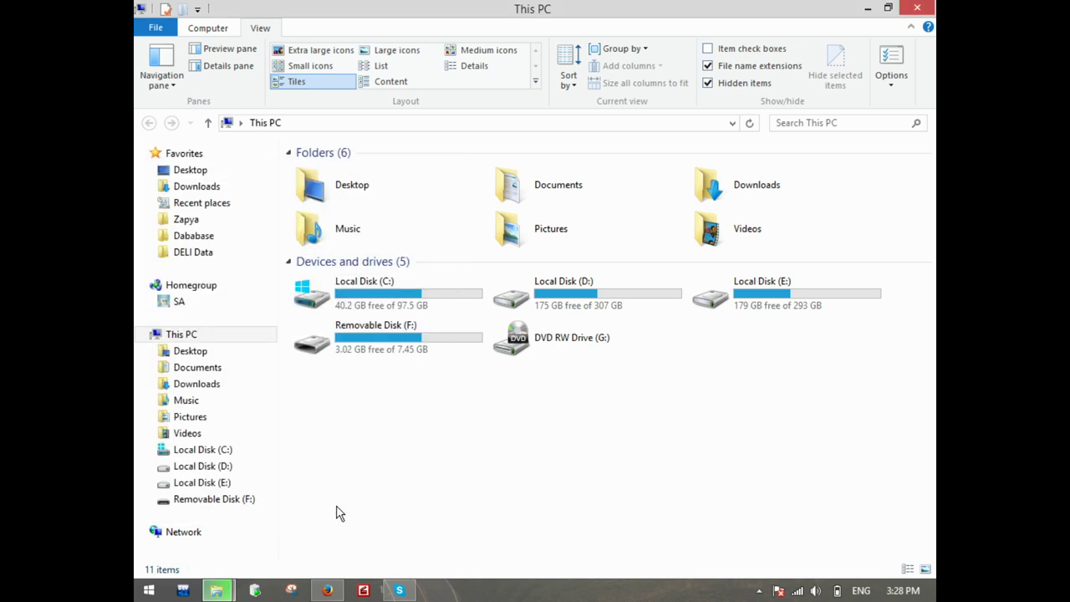
double_click(597, 292)
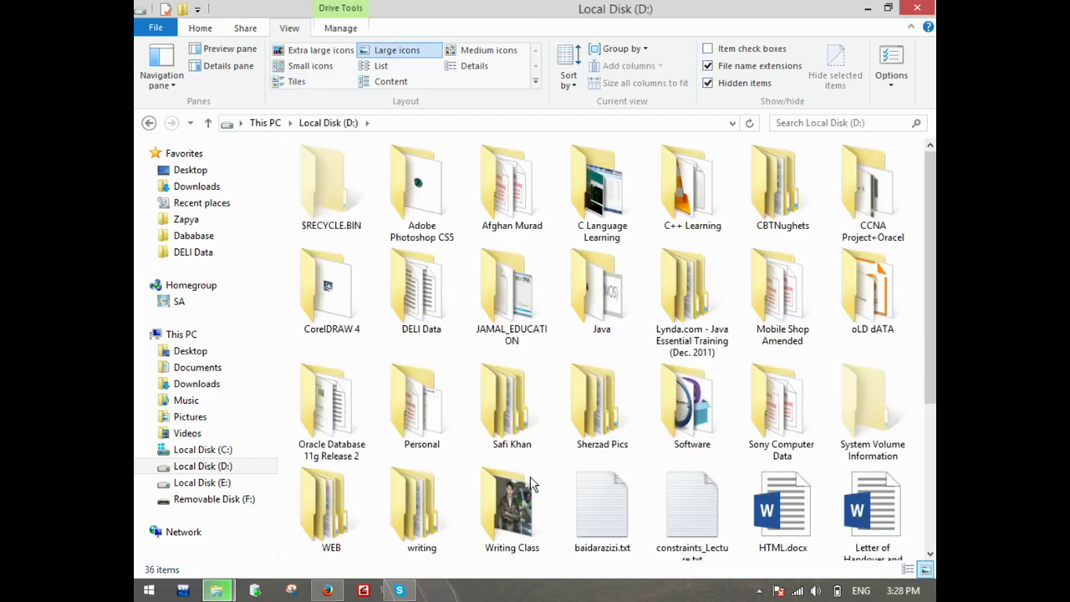
click(363, 590)
click(564, 311)
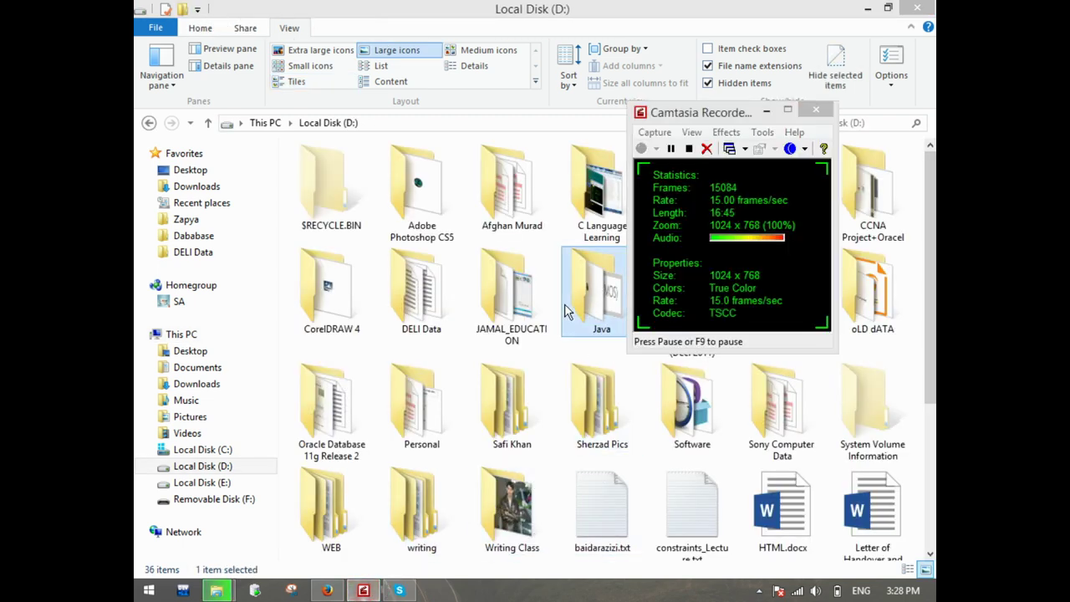
click(564, 311)
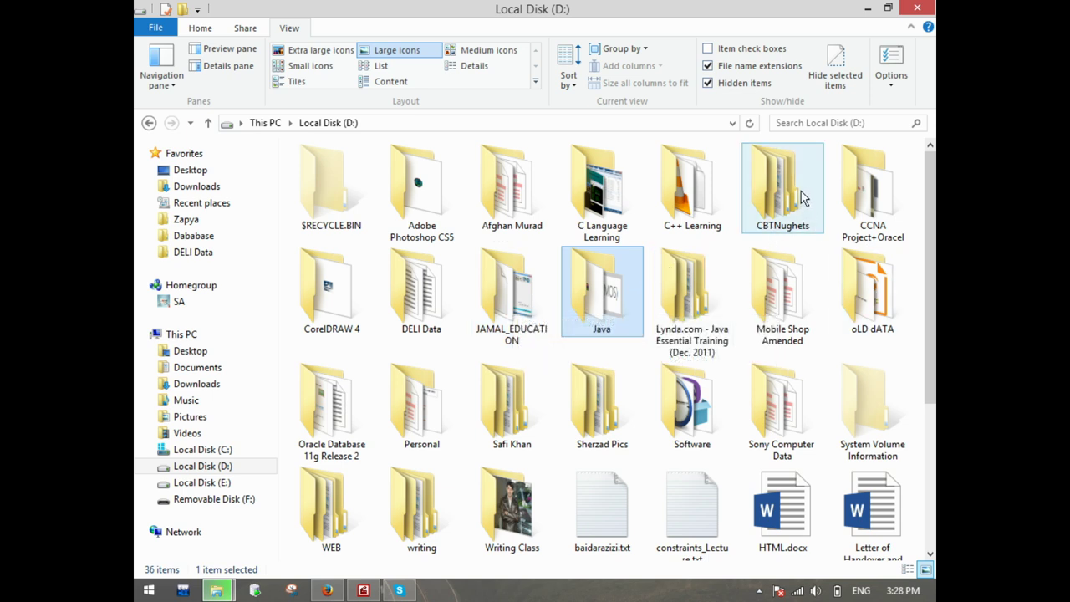
Step: Examine the size of the CBTNughets folder on Local Disk (D:) in its properties, and close them
mouse_move(801, 198)
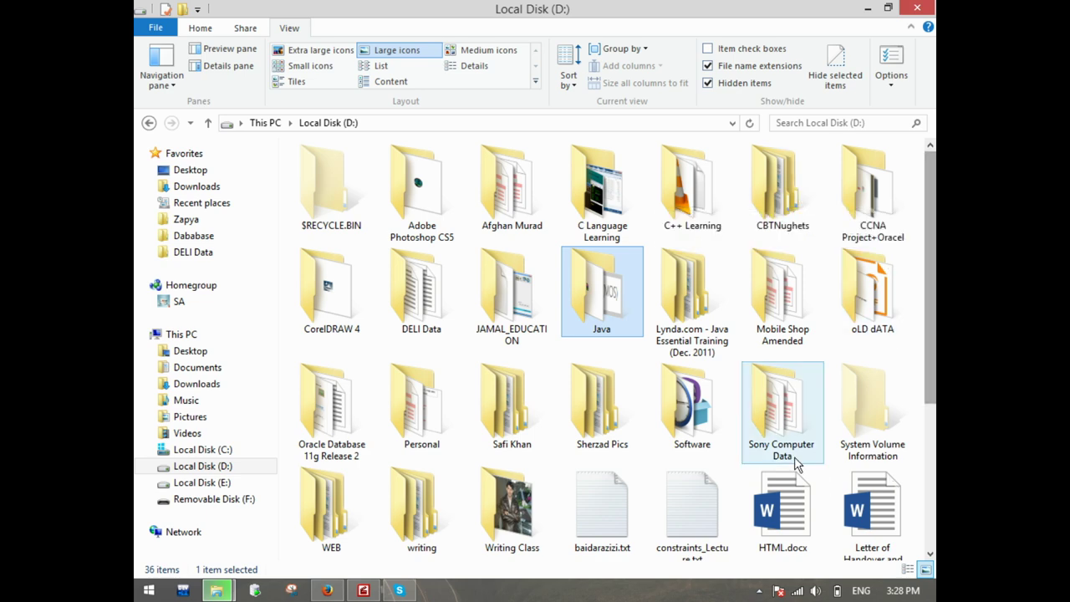
click(781, 201)
right_click(782, 201)
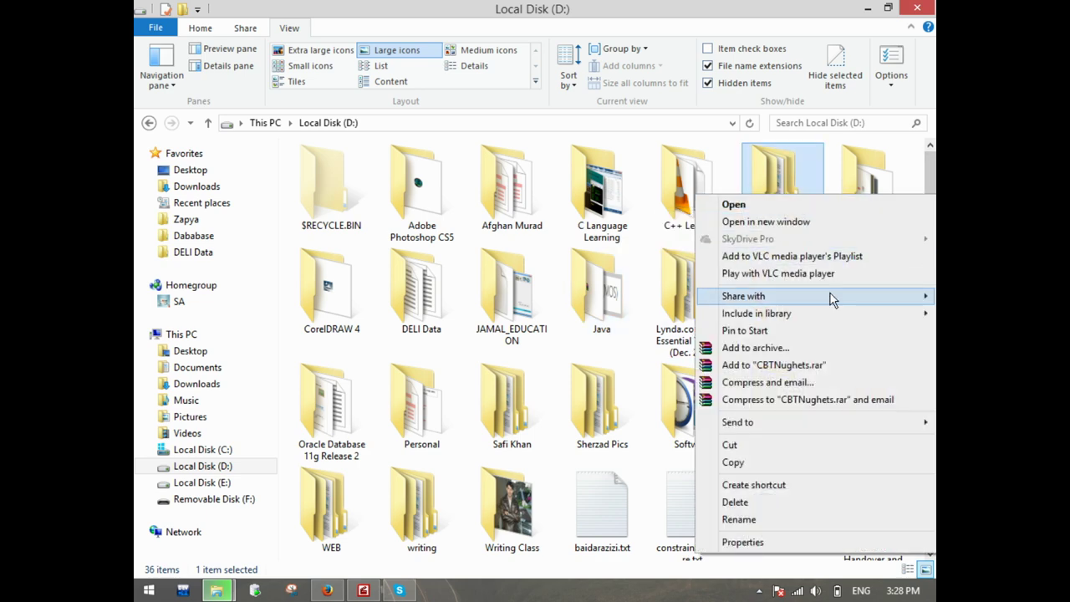
click(770, 543)
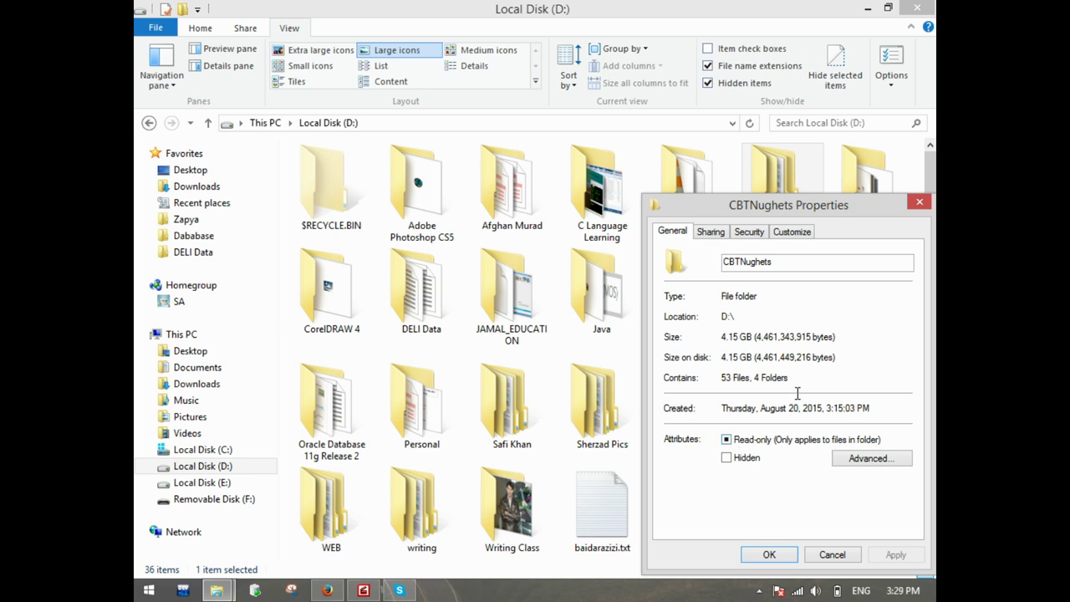
drag(723, 336, 819, 337)
click(725, 338)
click(919, 201)
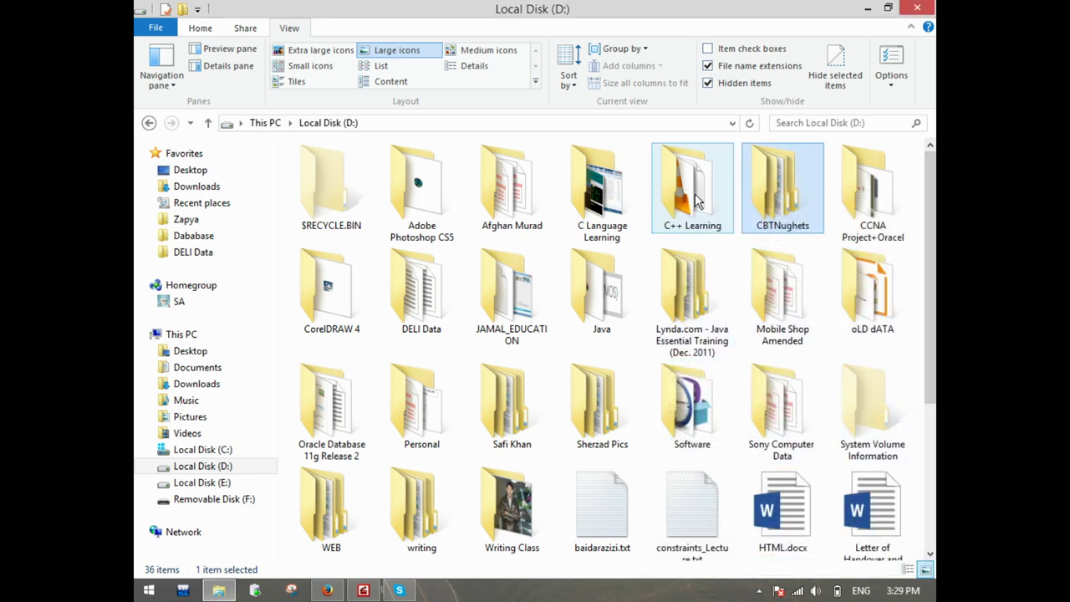
Step: Turn off the "Display file size information in folder tips" option and check the C++ Learning folder's tip
mouse_move(698, 201)
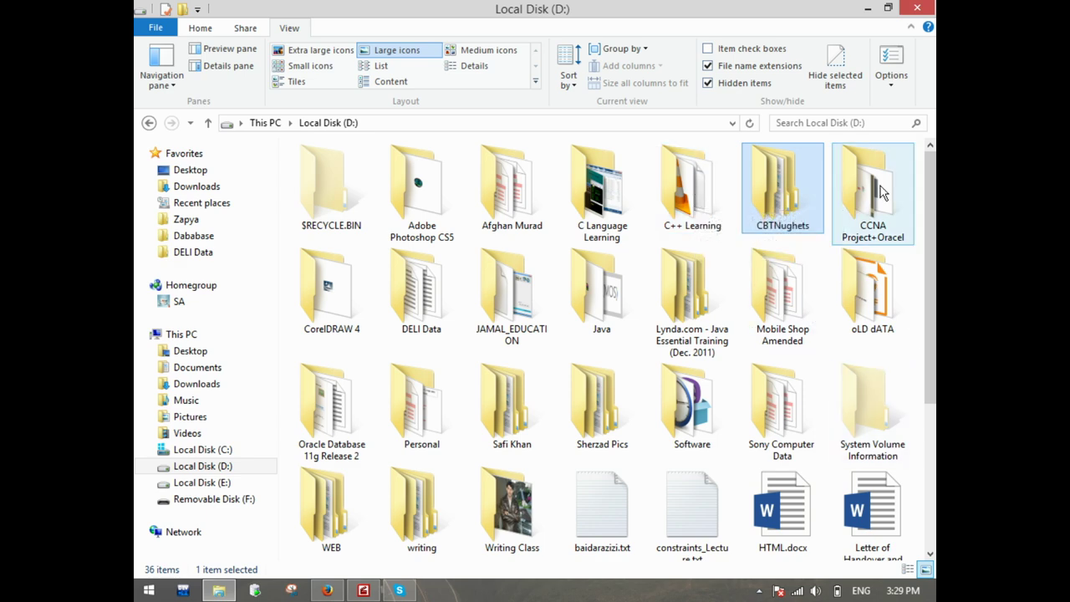
click(893, 58)
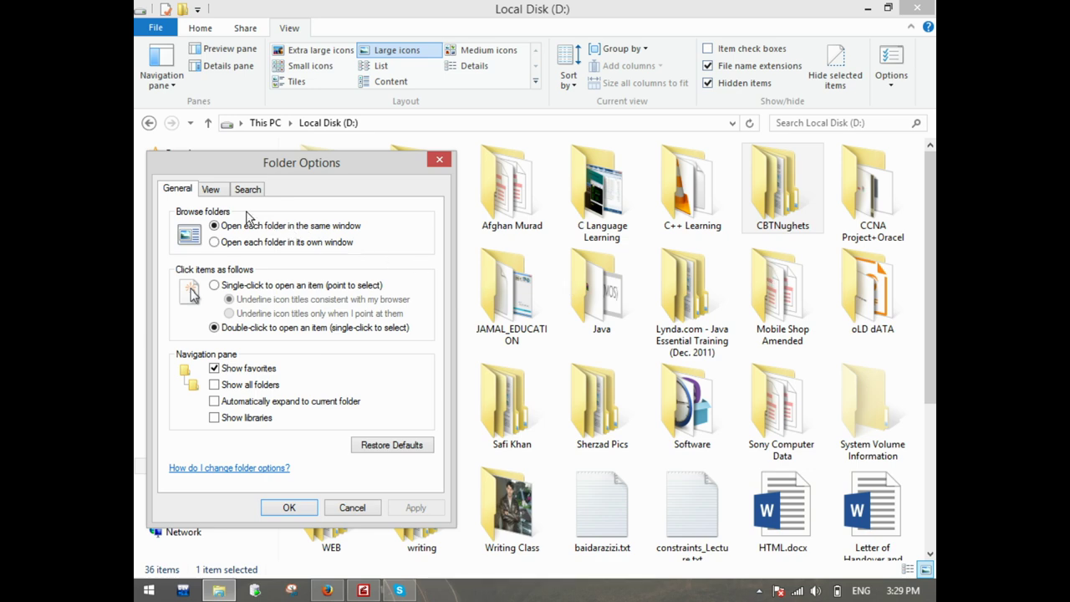
click(215, 191)
drag(284, 168, 422, 64)
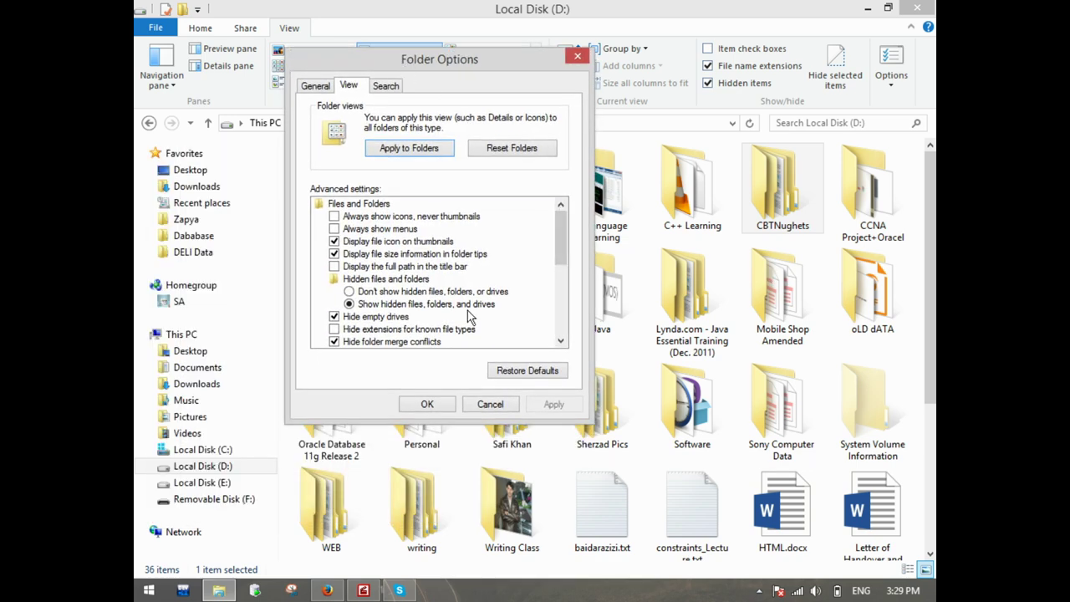
click(355, 258)
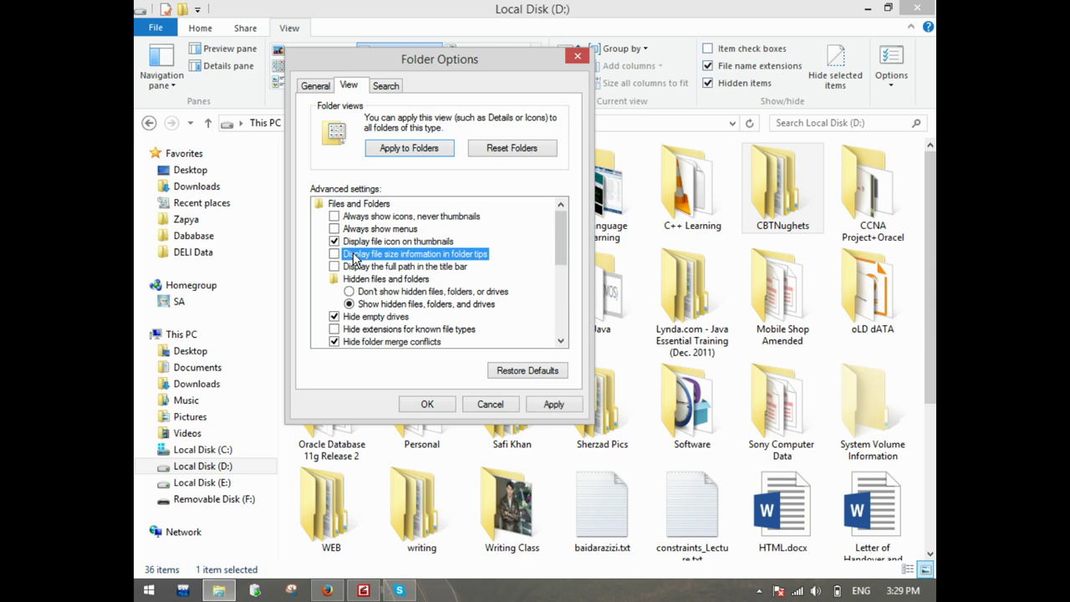
click(426, 405)
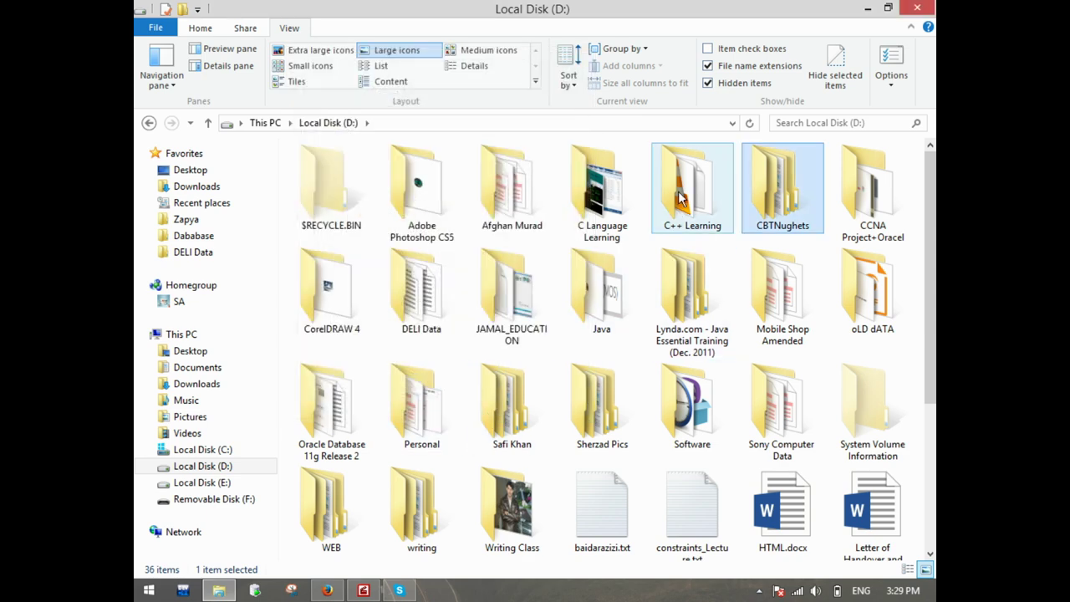
mouse_move(665, 192)
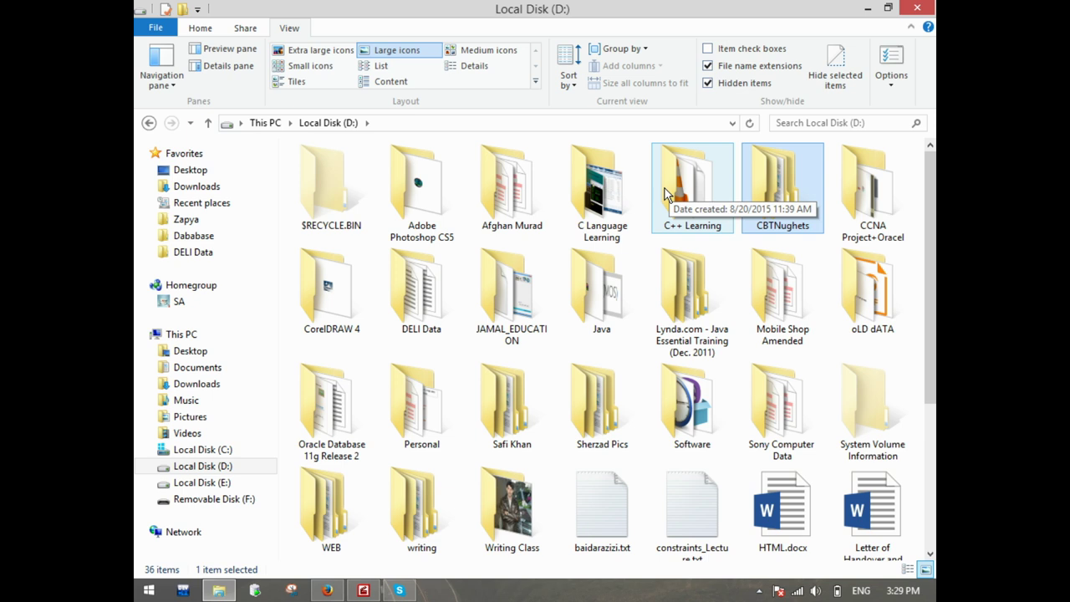
Step: Turn on the "Display file size information in folder tips" option and check the Java folder's tip
click(891, 65)
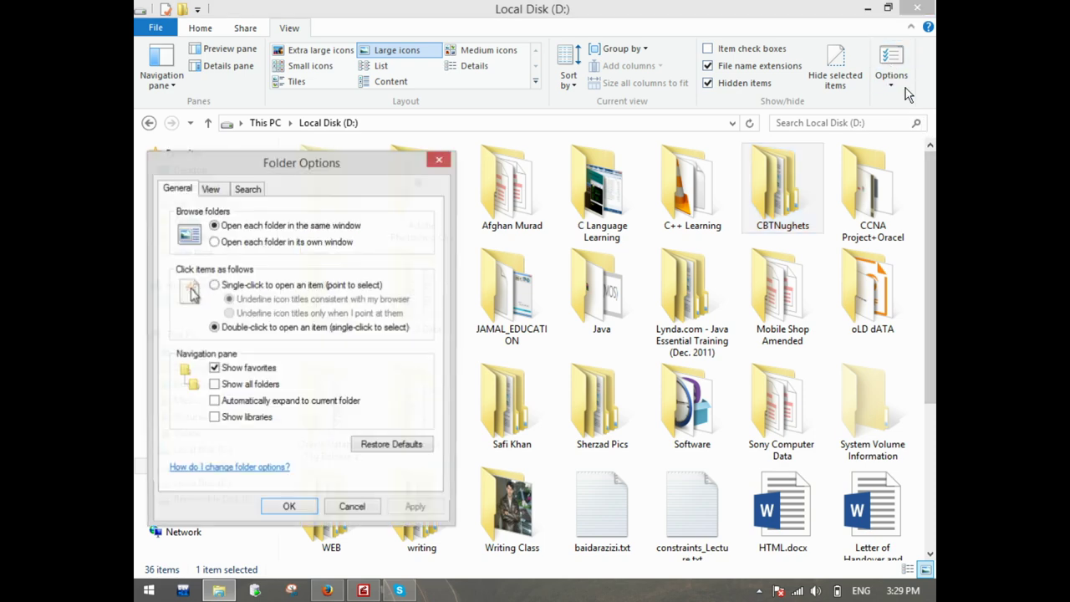
click(211, 189)
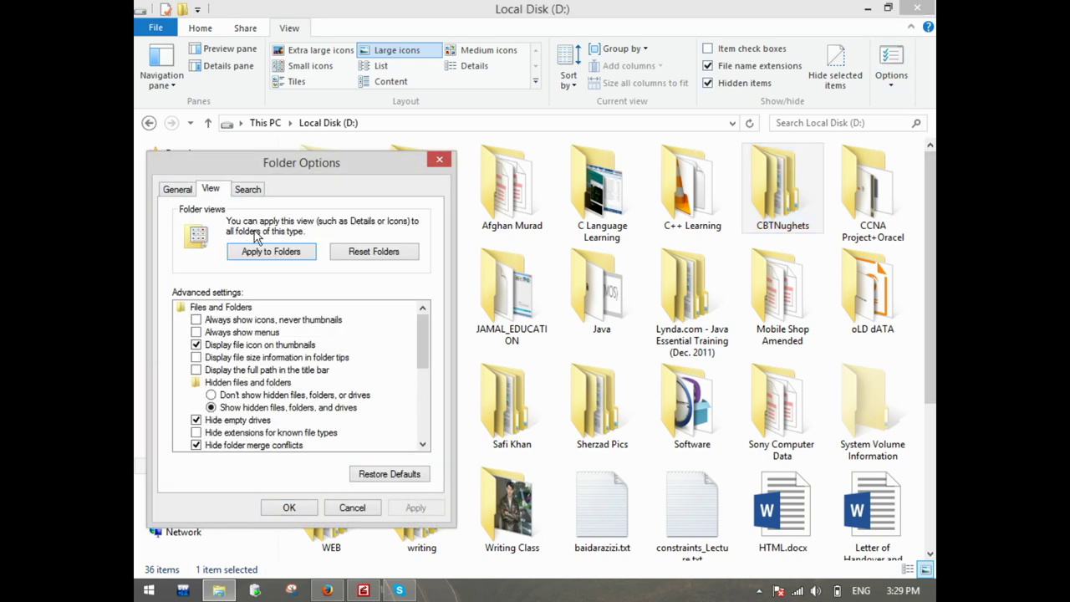
click(238, 359)
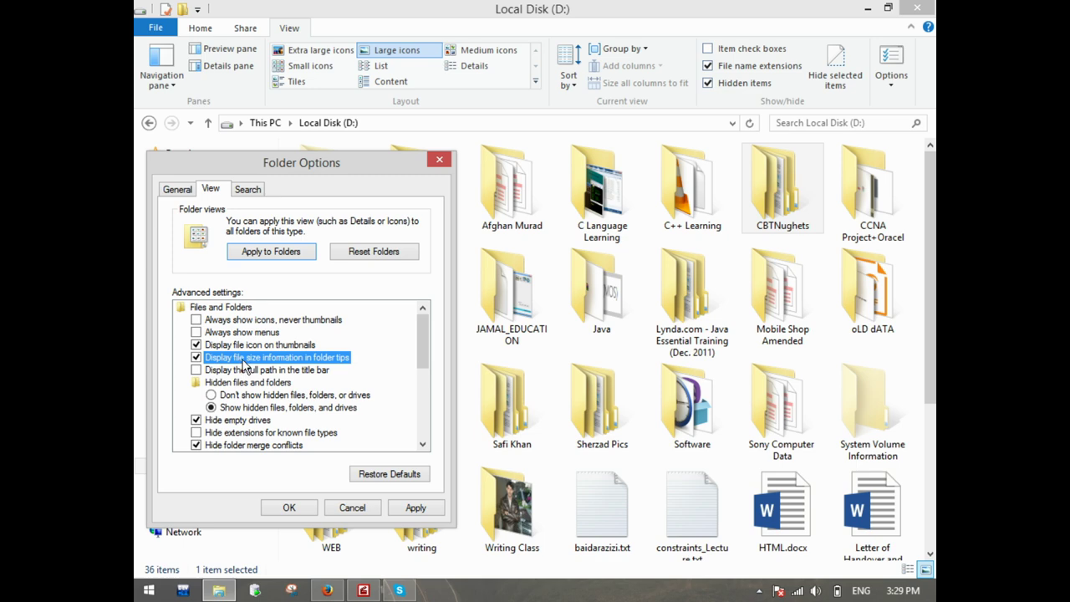
click(283, 508)
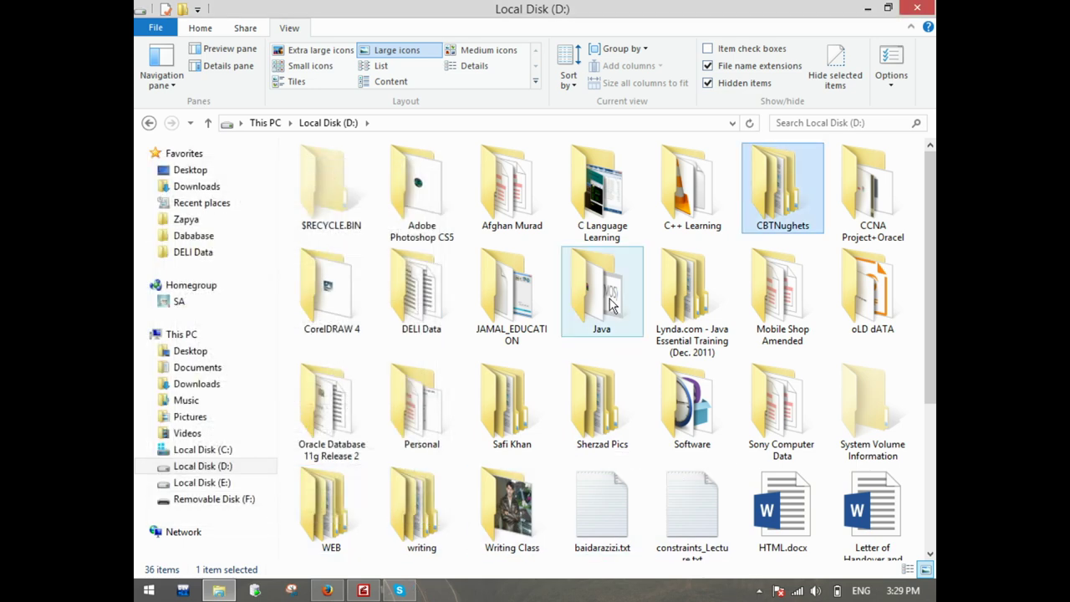
mouse_move(610, 305)
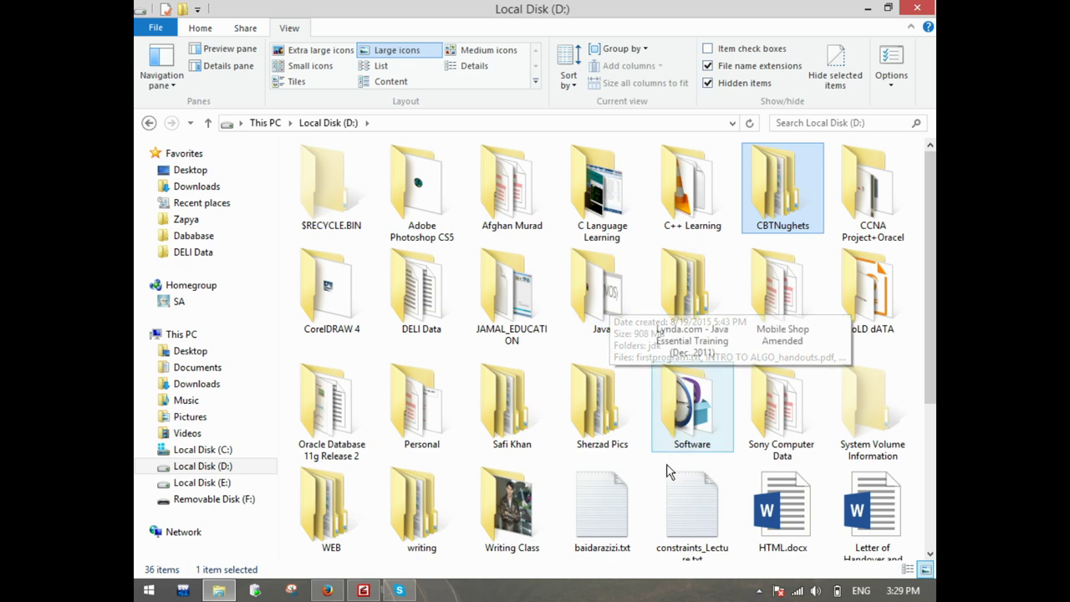
Step: Review the advanced view settings around the full path title bar option in Folder Options, and close the dialog without changes
click(900, 67)
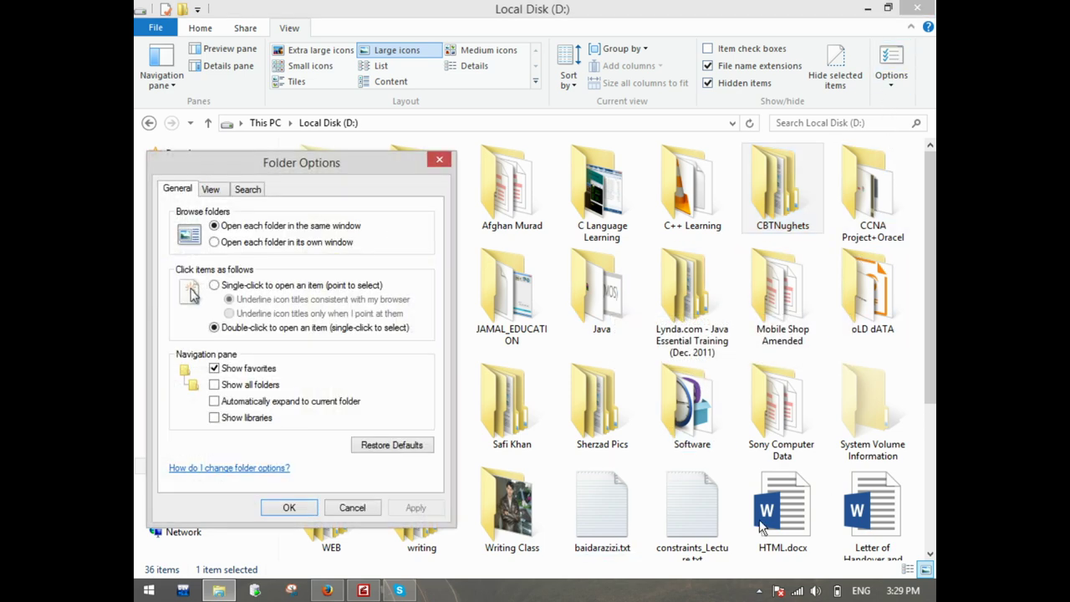
click(211, 189)
drag(251, 165, 366, 80)
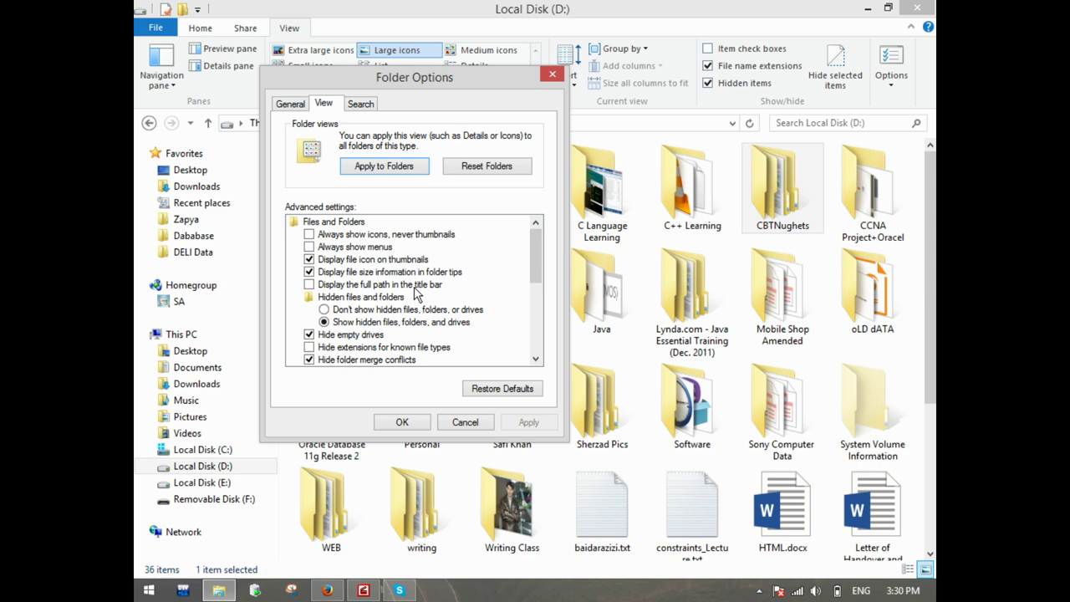
click(465, 423)
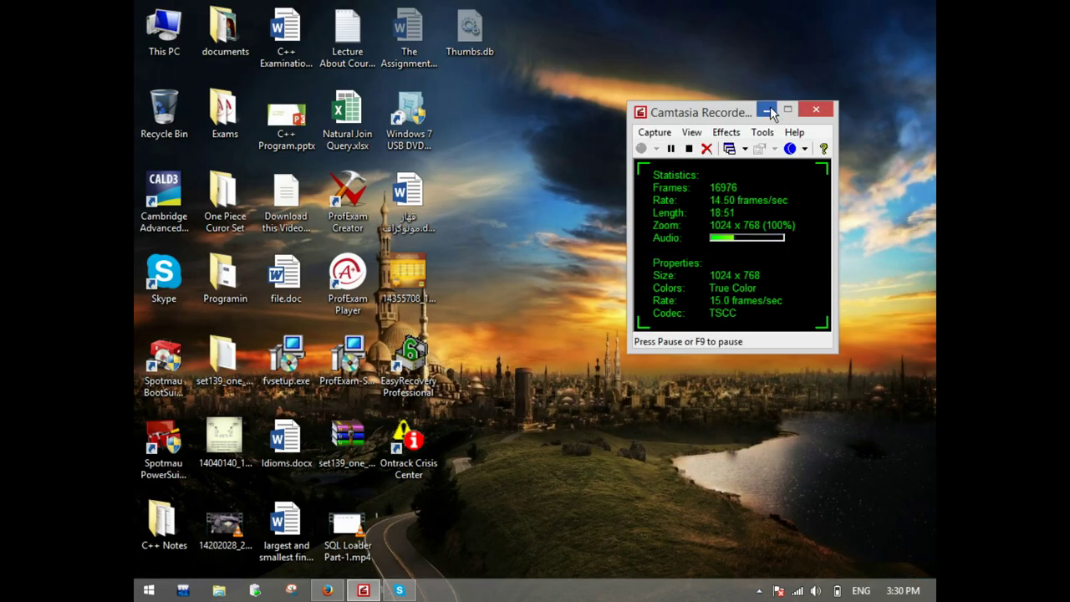
Step: Minimize the recorder window and open the Library-System-02 folder on Local Disk (D:), inside Sony Computer Data and M.SC(Final)
click(766, 109)
double_click(164, 29)
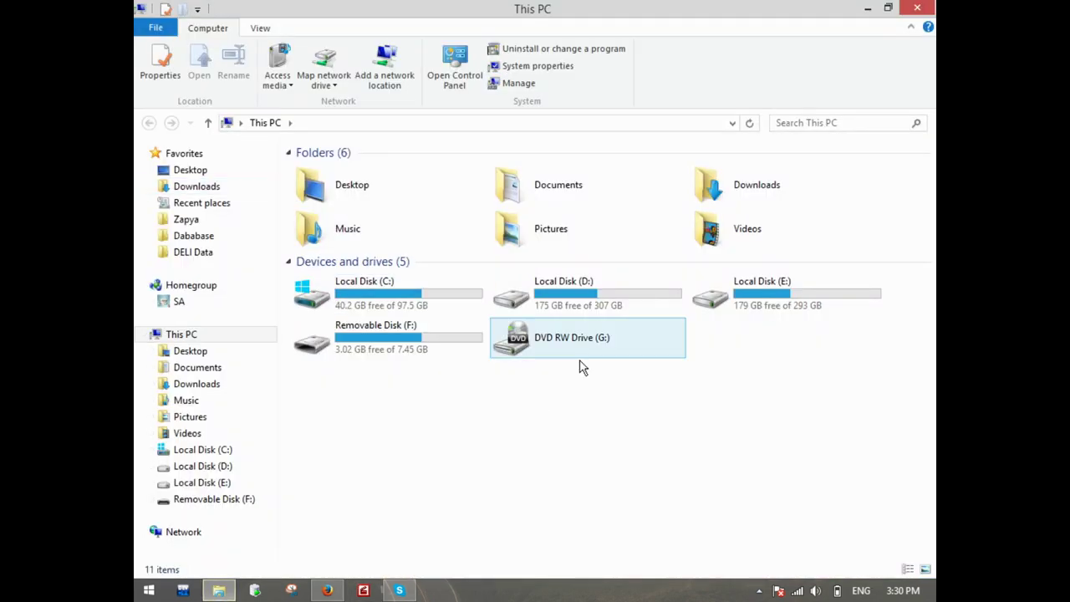
double_click(625, 299)
scroll(652, 322, down, 3)
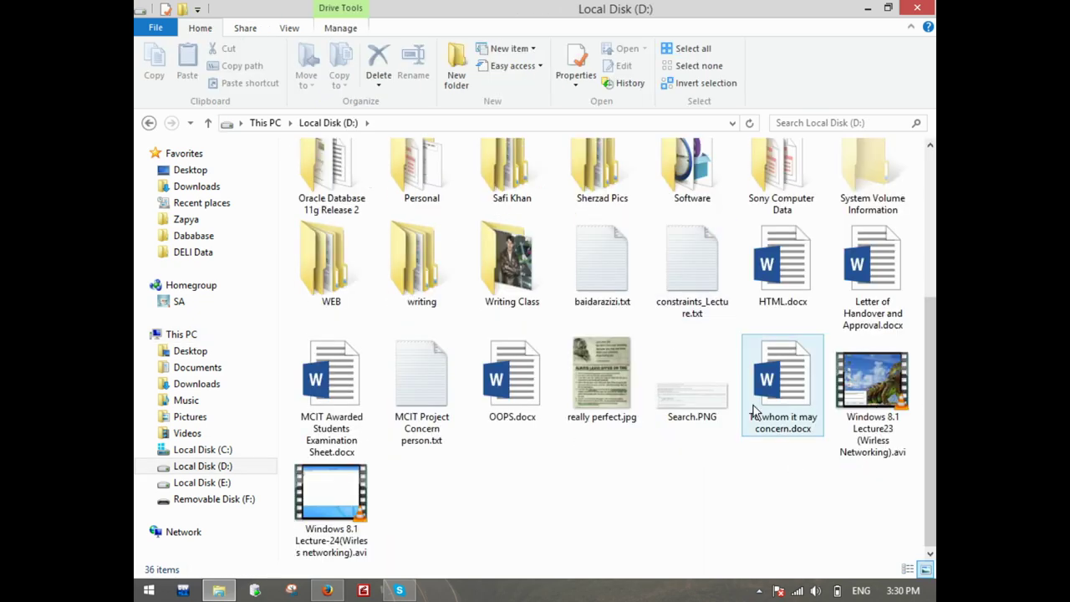
double_click(783, 186)
double_click(619, 188)
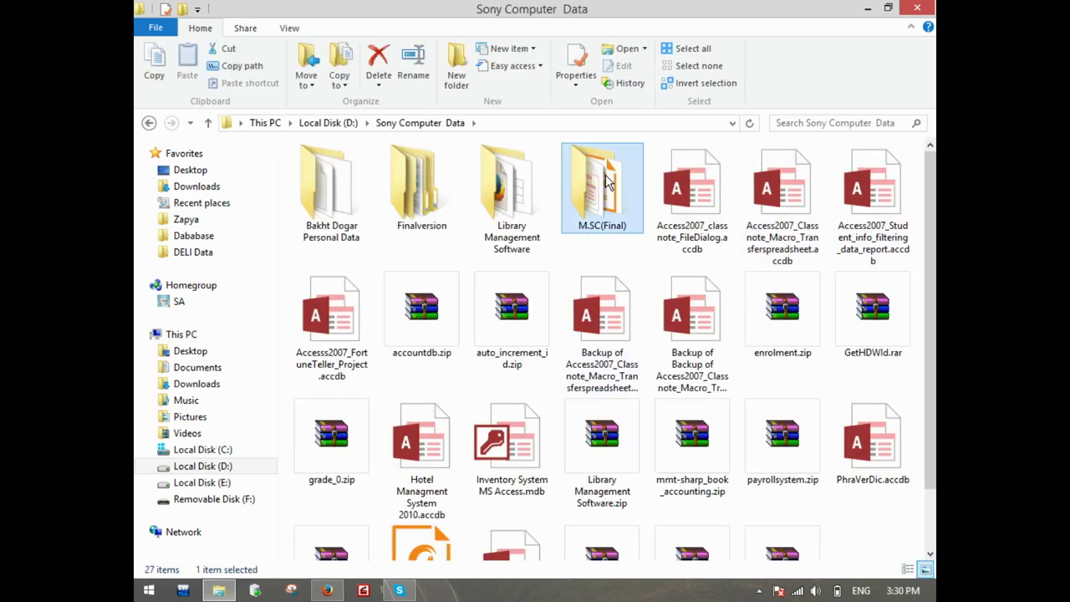
double_click(596, 333)
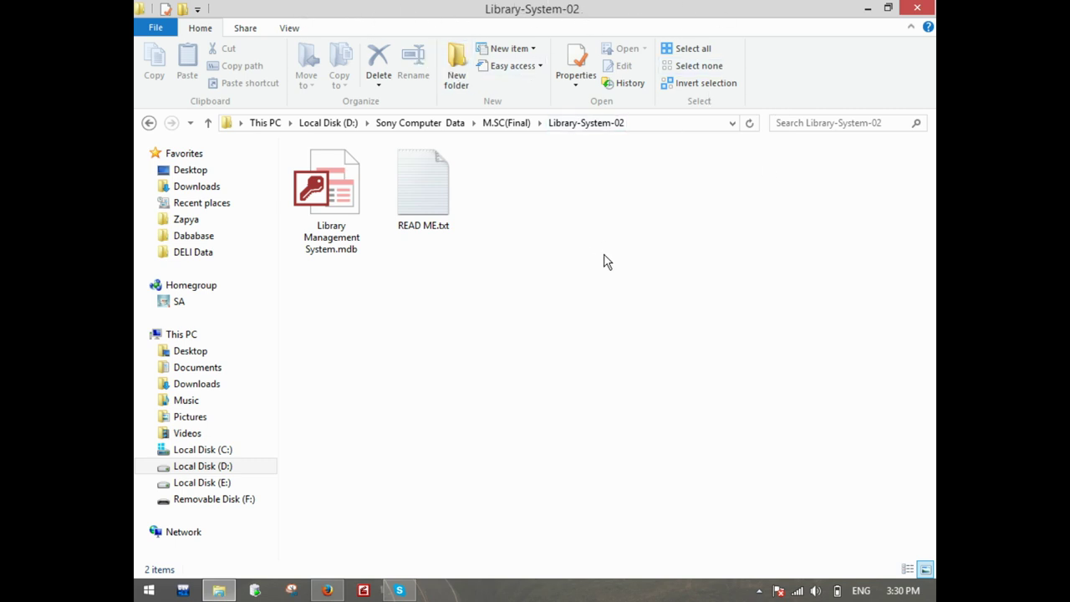
Step: Turn on the "Display the full path in the title bar" option in the advanced folder view settings
click(288, 28)
click(891, 60)
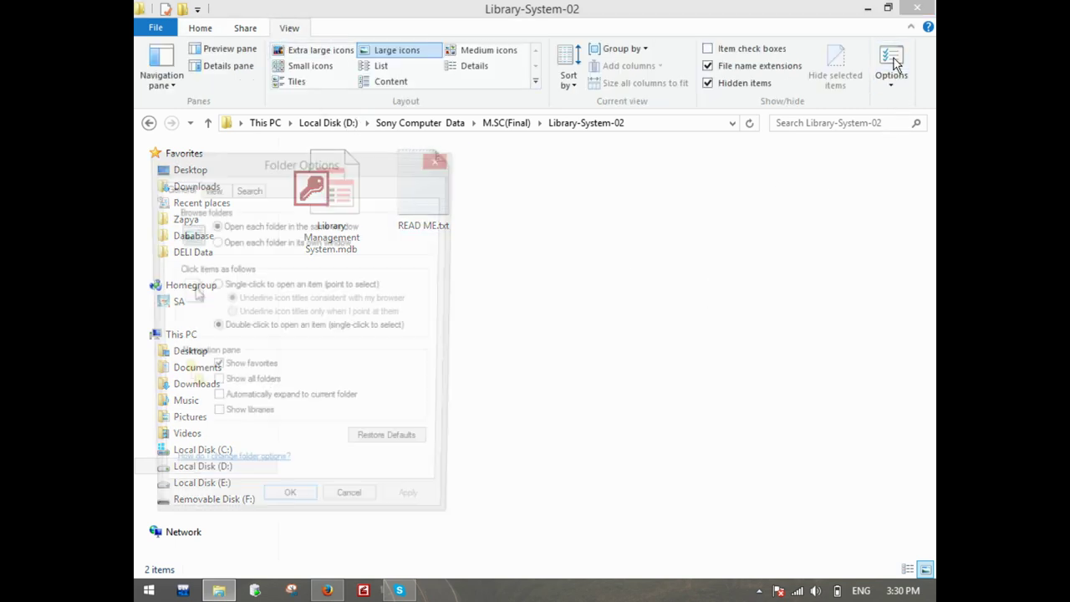
click(210, 189)
drag(258, 162, 545, 34)
click(497, 241)
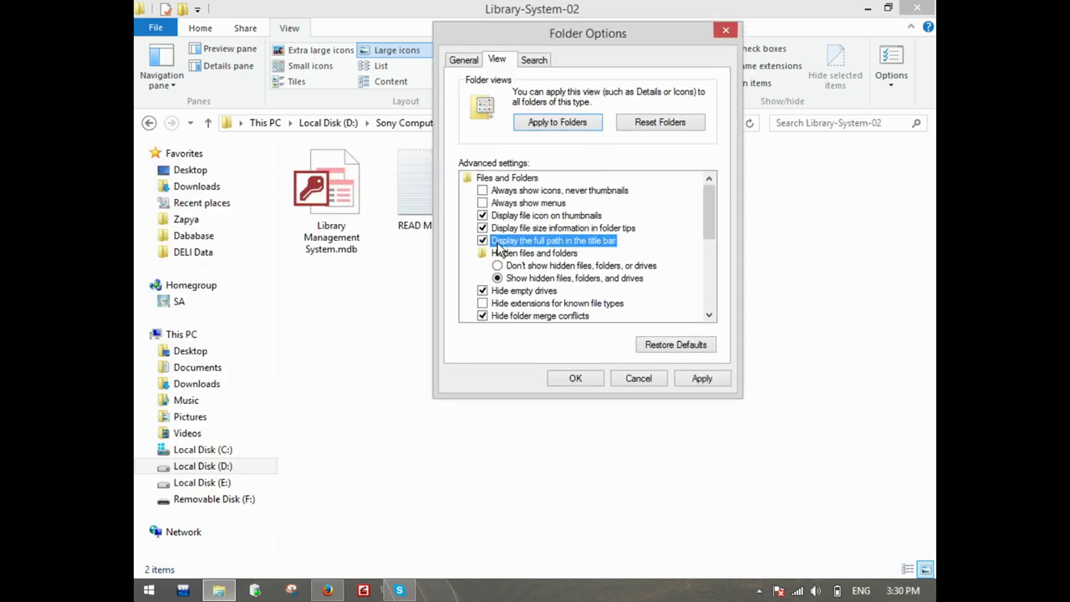
click(579, 379)
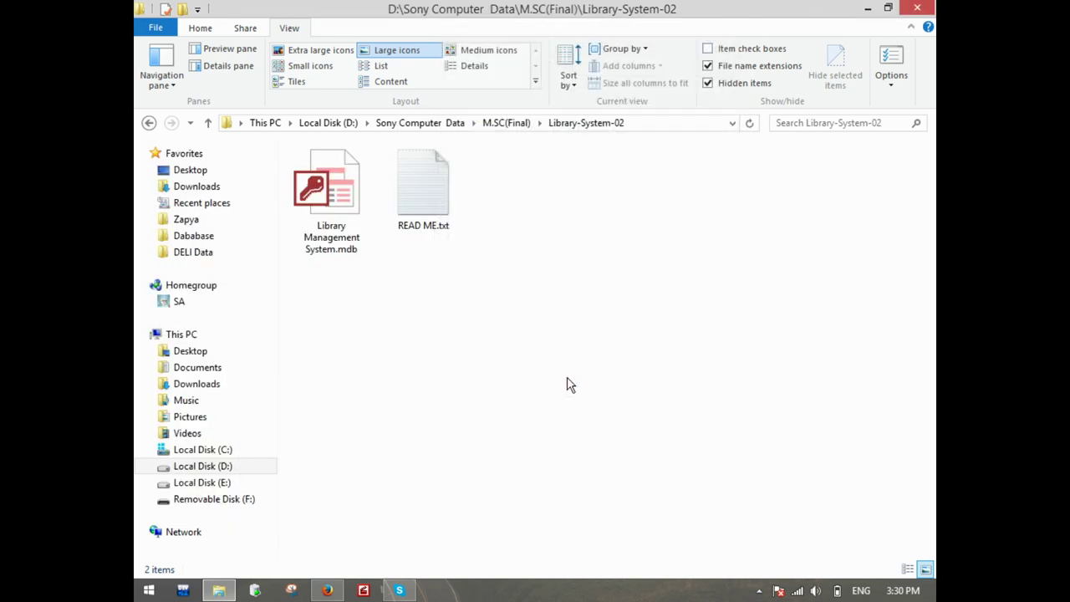